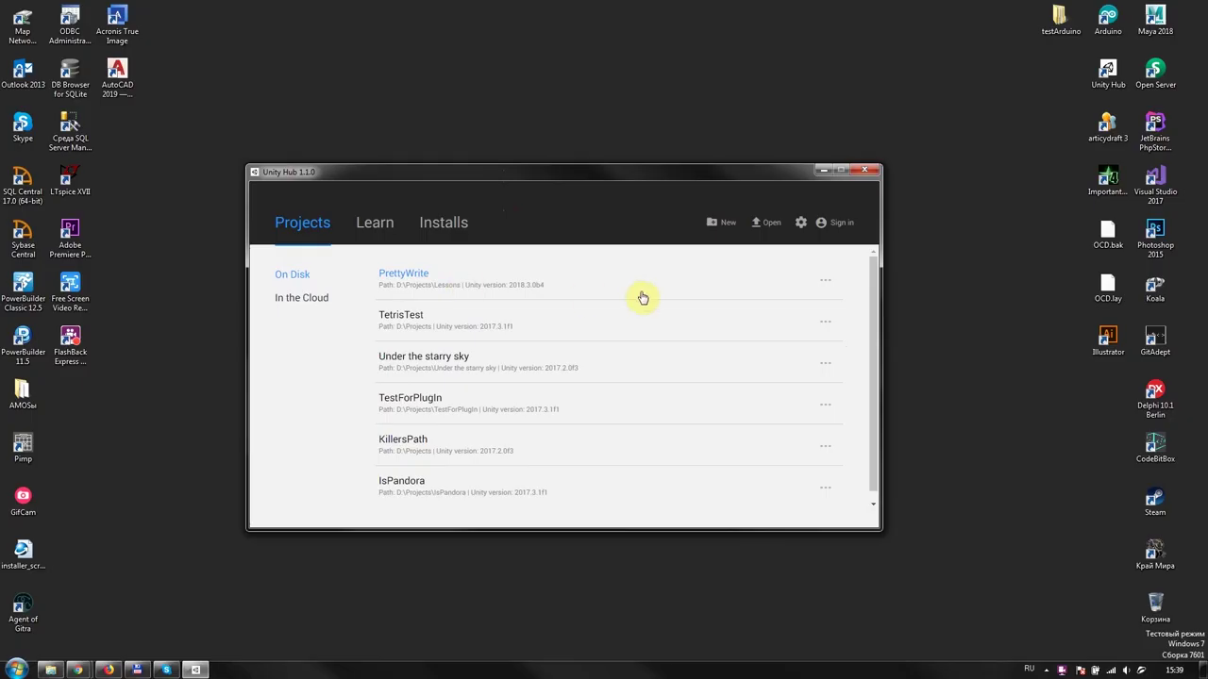
Step: Open the PrettyWrite project from Unity Hub's project list
{"action": "left_click", "coordinate": [641, 295]}
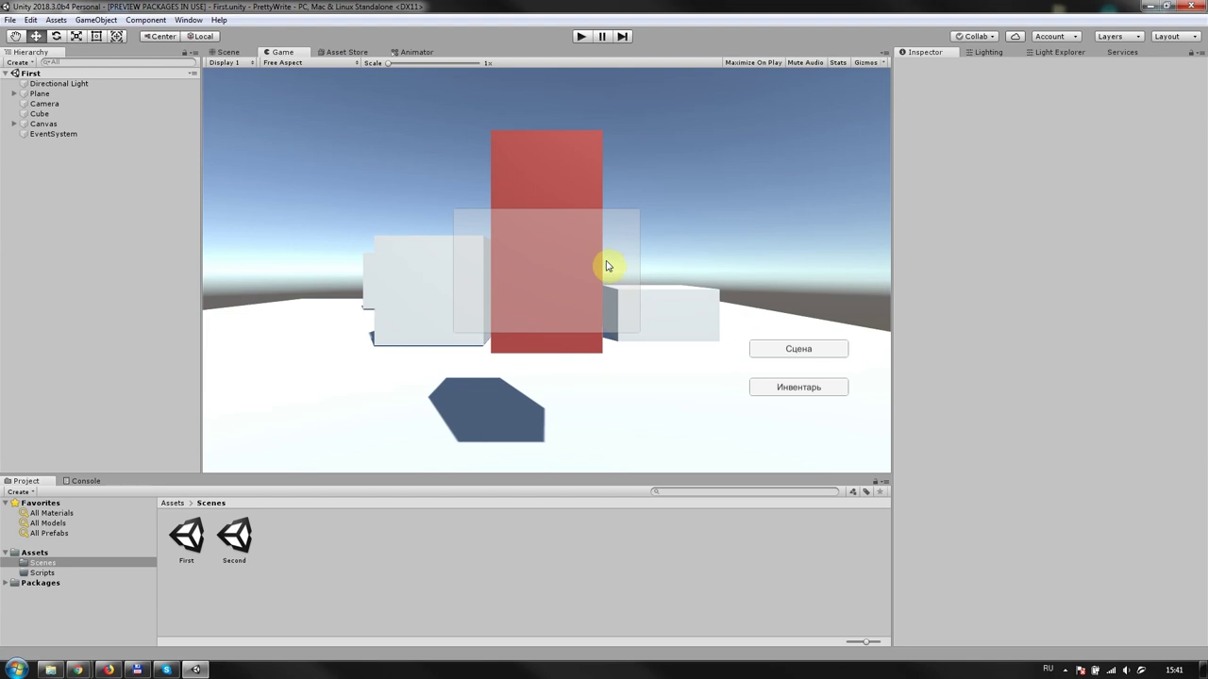
Step: Open Player Settings from Build Settings and bring up the Other Settings configuration
{"action": "left_click", "coordinate": [12, 21]}
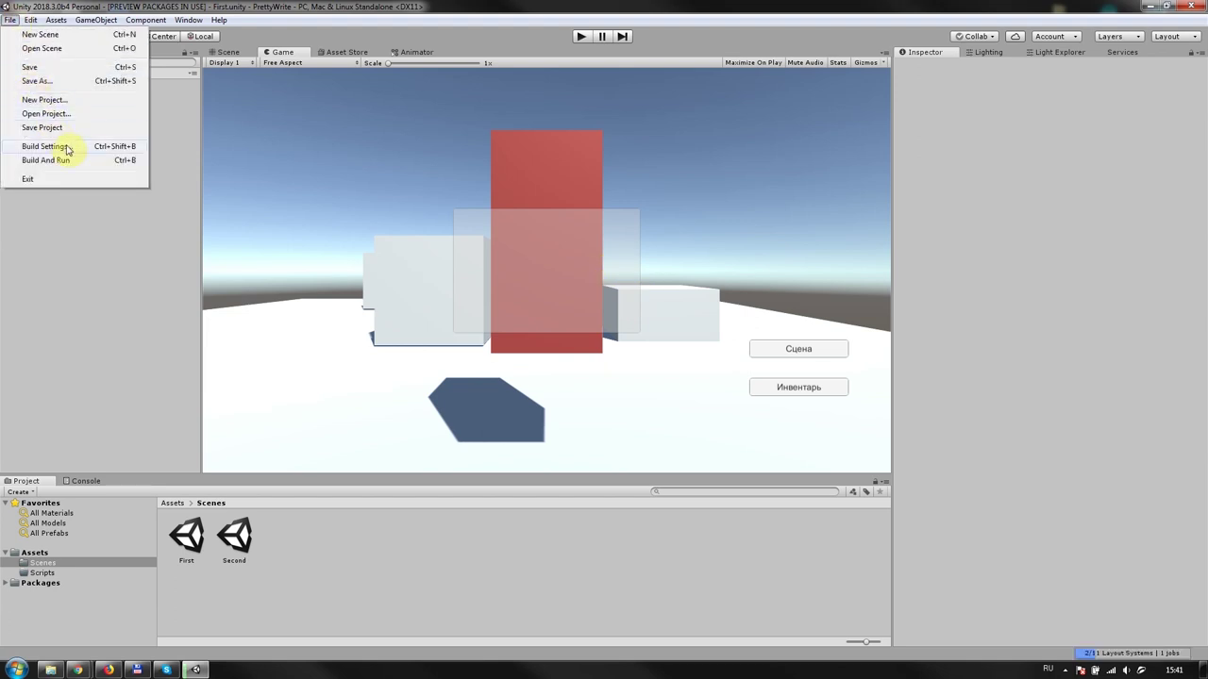
{"action": "left_click", "coordinate": [68, 149]}
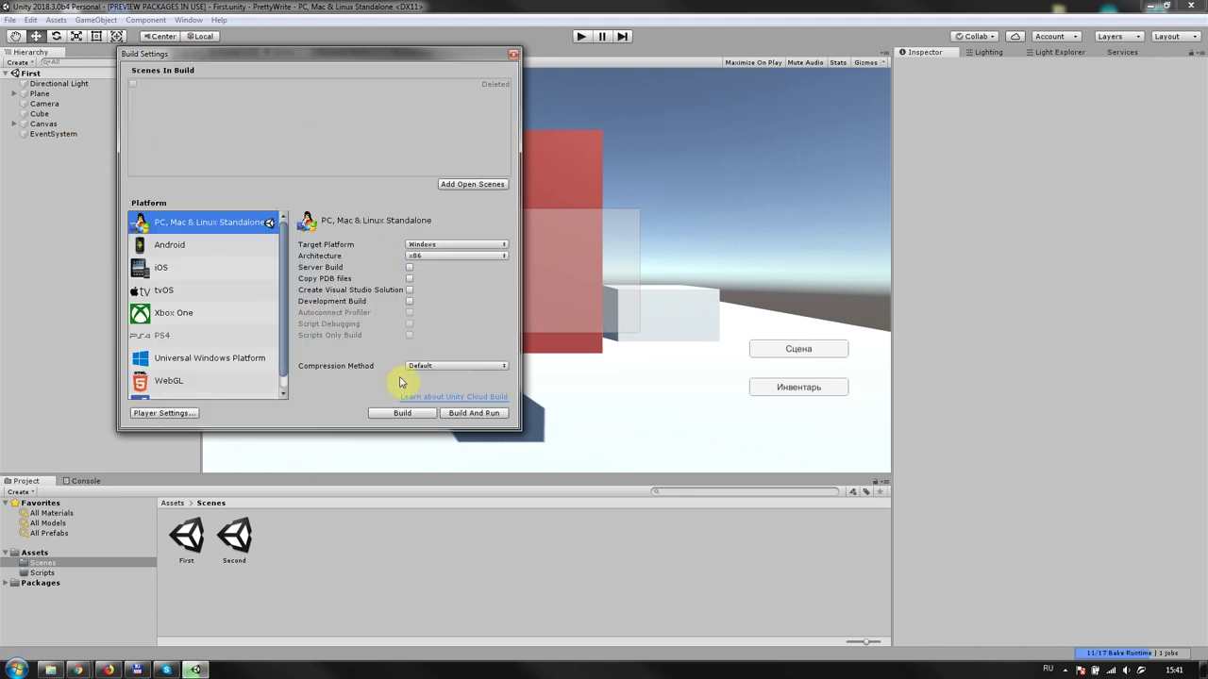
{"action": "left_click", "coordinate": [162, 414]}
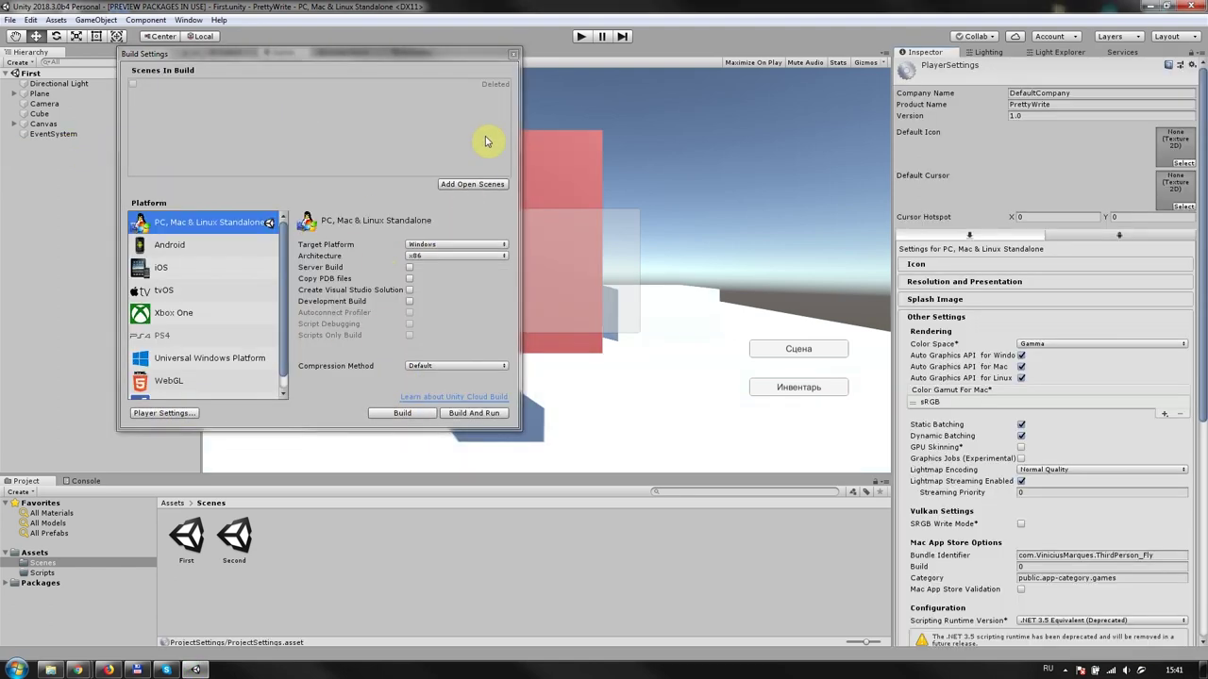
{"action": "left_click", "coordinate": [515, 104]}
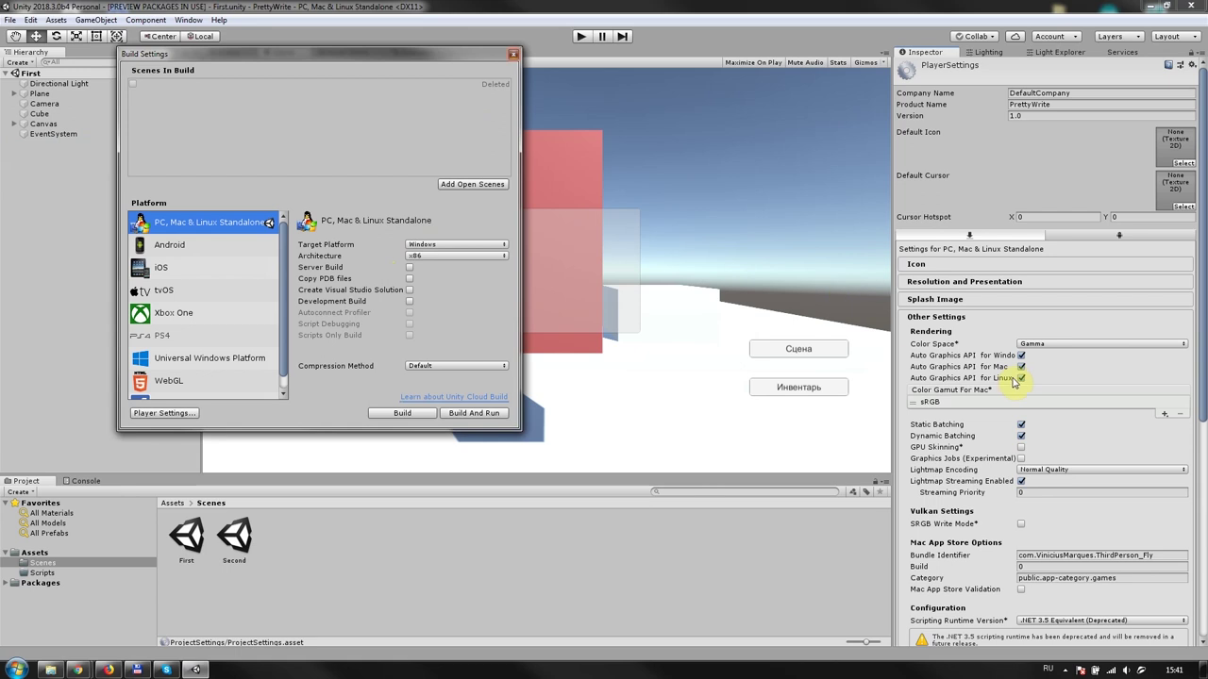
{"action": "left_click", "coordinate": [1196, 337]}
{"action": "left_click_drag", "start_coordinate": [1203, 336], "coordinate": [1205, 455]}
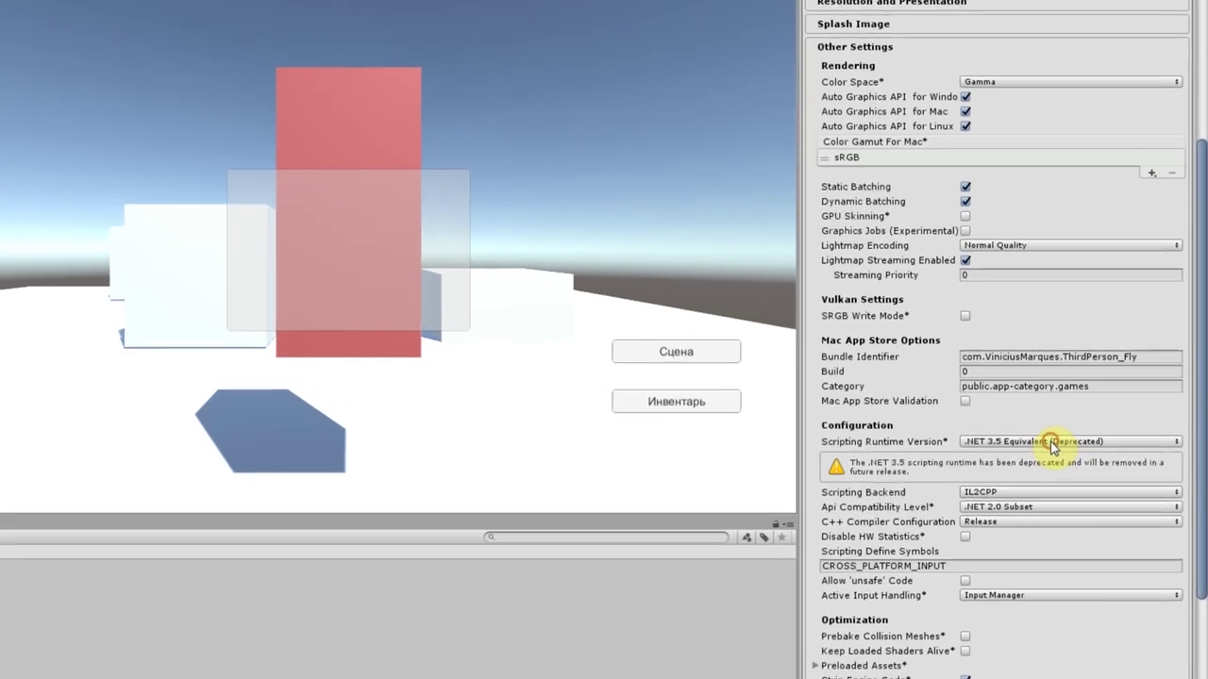
Step: Set Scripting Runtime Version to .NET 4.x Equivalent and accept the editor restart
{"action": "left_click", "coordinate": [1081, 424]}
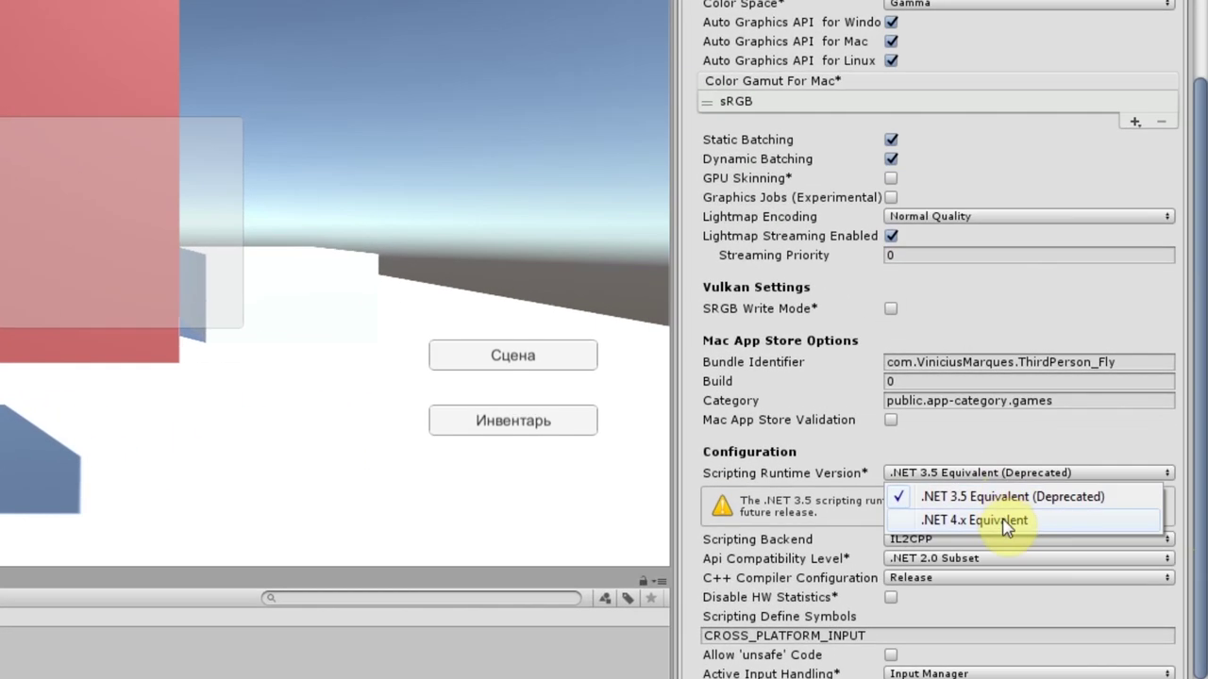
{"action": "left_click", "coordinate": [1006, 521]}
{"action": "left_click", "coordinate": [241, 374]}
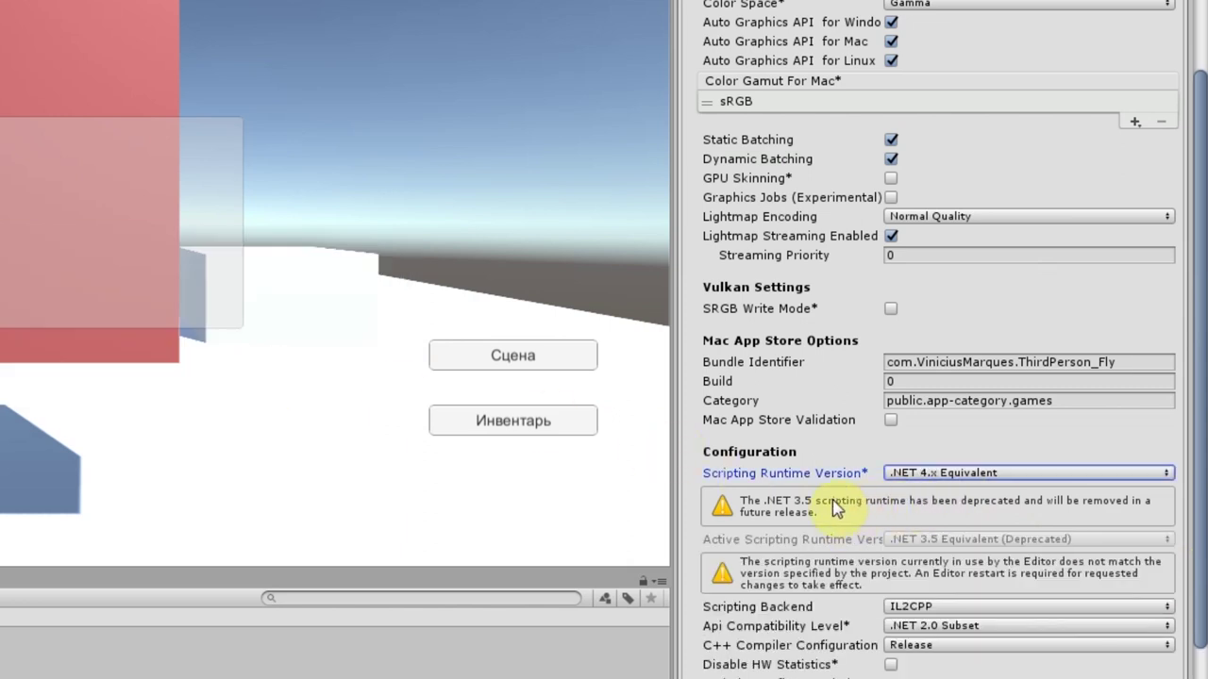
{"action": "left_click", "coordinate": [951, 537]}
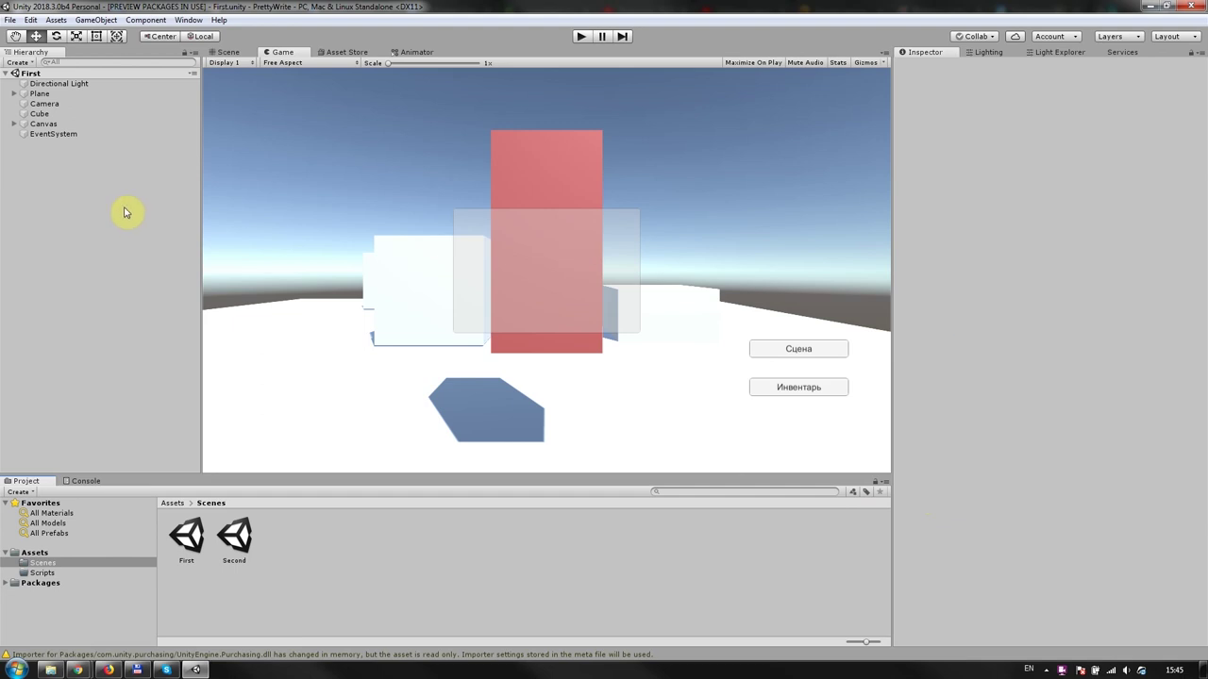
Step: Open Player Settings, close Build Settings, and scroll down to Configuration
{"action": "left_click", "coordinate": [9, 20]}
{"action": "left_click", "coordinate": [56, 143]}
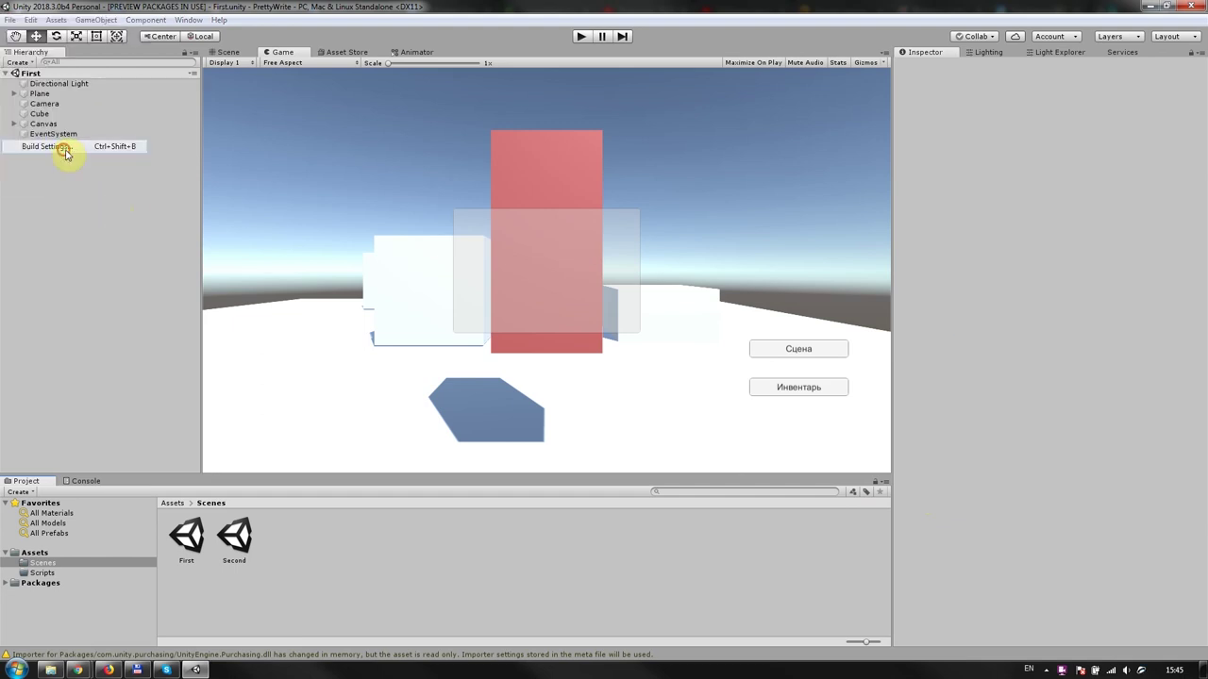
{"action": "left_click", "coordinate": [162, 412]}
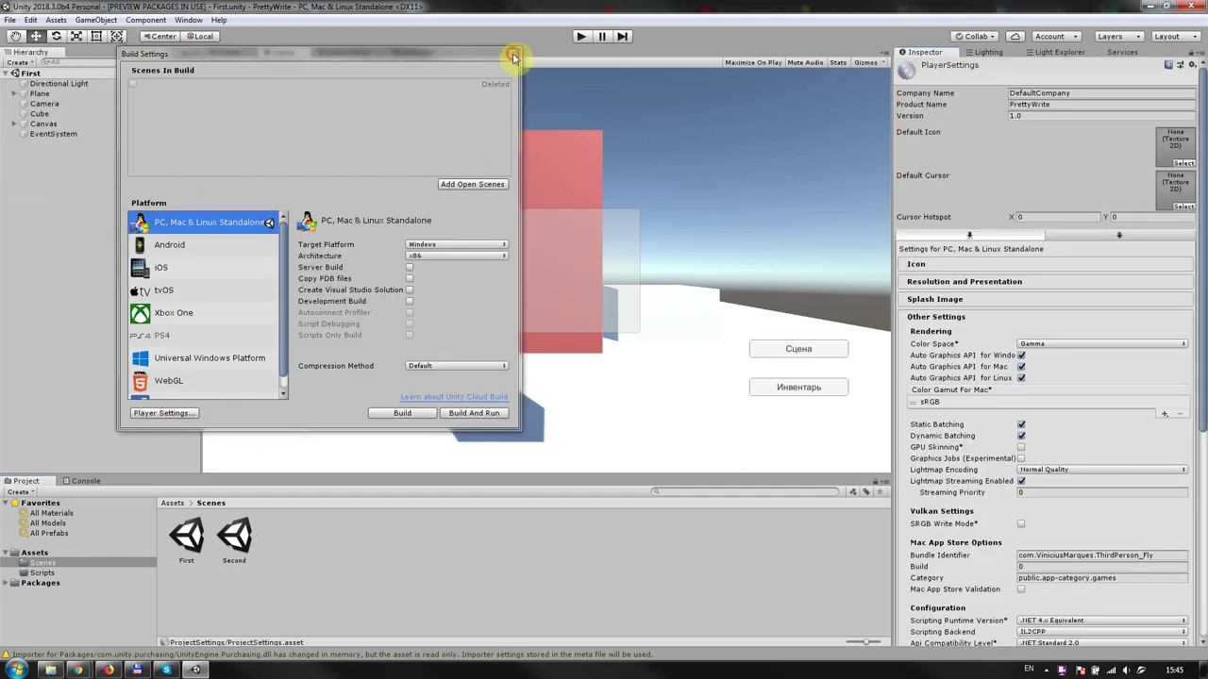
{"action": "left_click", "coordinate": [513, 54]}
{"action": "scroll", "coordinate": [1204, 387], "scroll_direction": "down", "scroll_amount": 1}
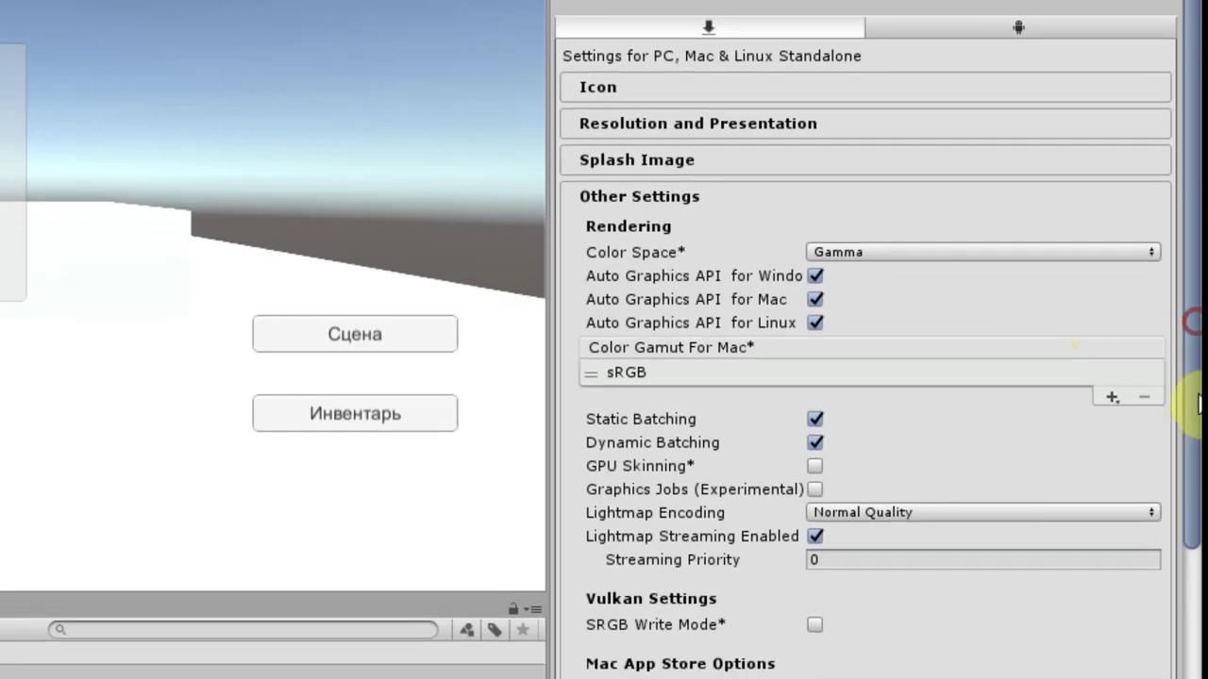
{"action": "scroll", "coordinate": [1197, 401], "scroll_direction": "down", "scroll_amount": 4}
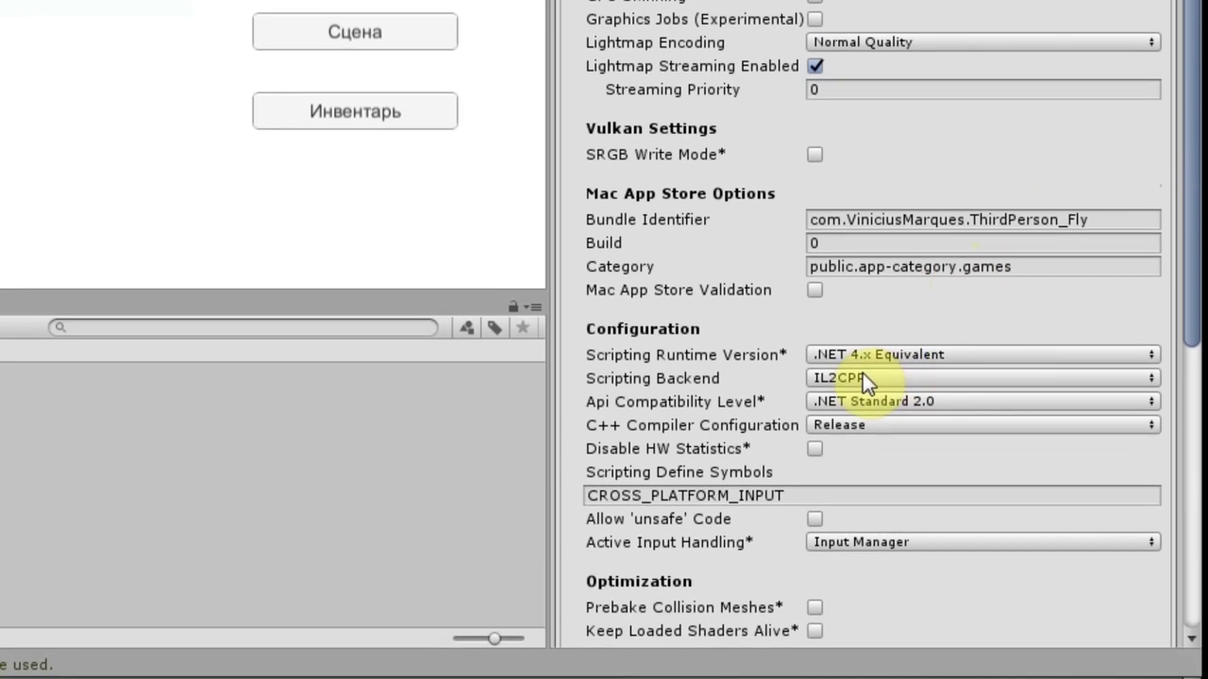
Step: Keep IL2CPP and .NET 4.x Equivalent, and set Api Compatibility Level to .NET 4.x
{"action": "left_click", "coordinate": [862, 381]}
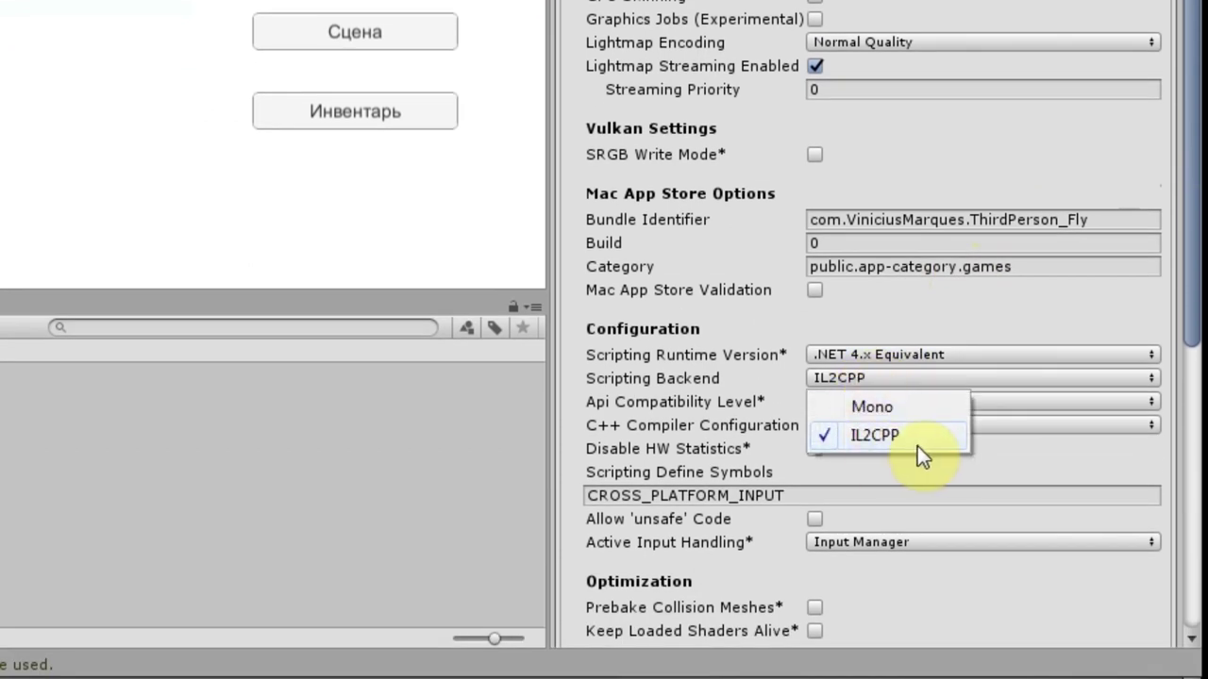
{"action": "left_click", "coordinate": [887, 435]}
{"action": "left_click", "coordinate": [894, 353]}
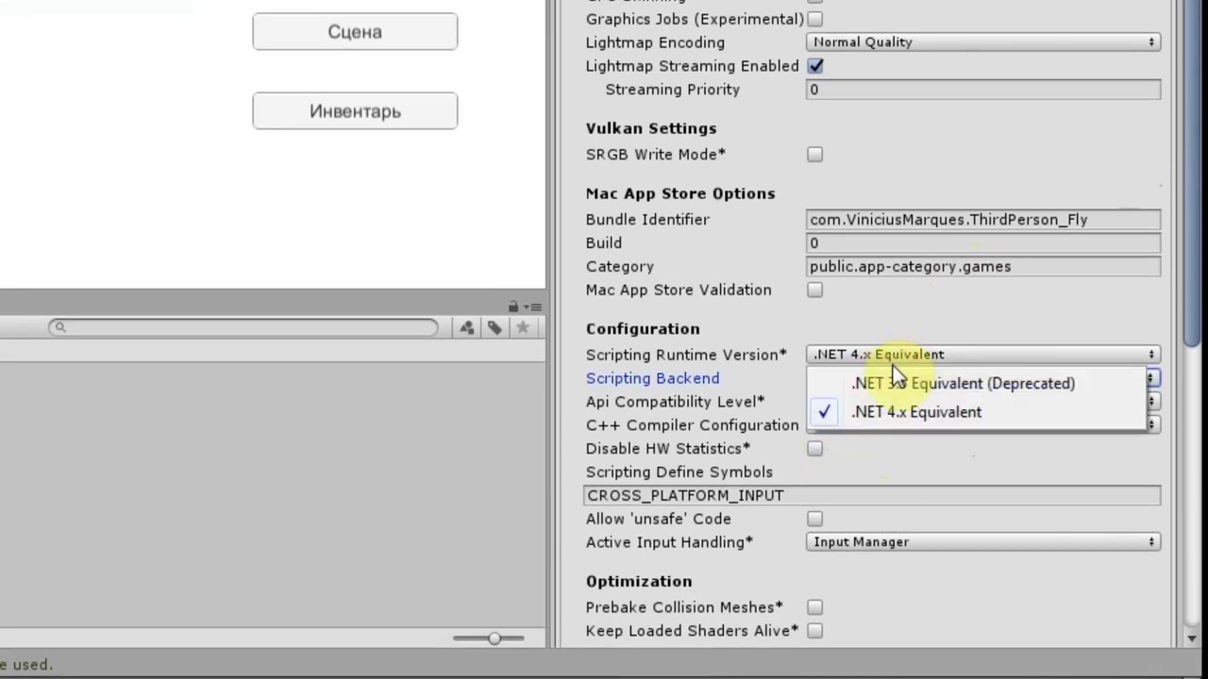
{"action": "left_click", "coordinate": [901, 413]}
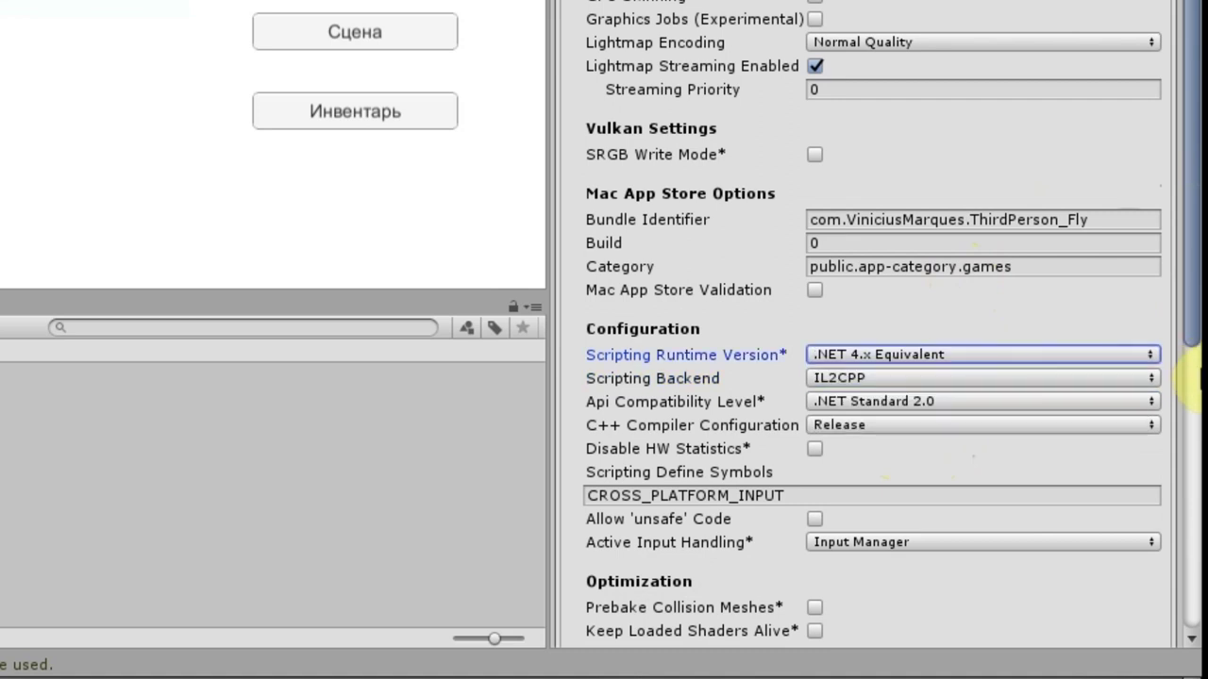
{"action": "left_click", "coordinate": [903, 403]}
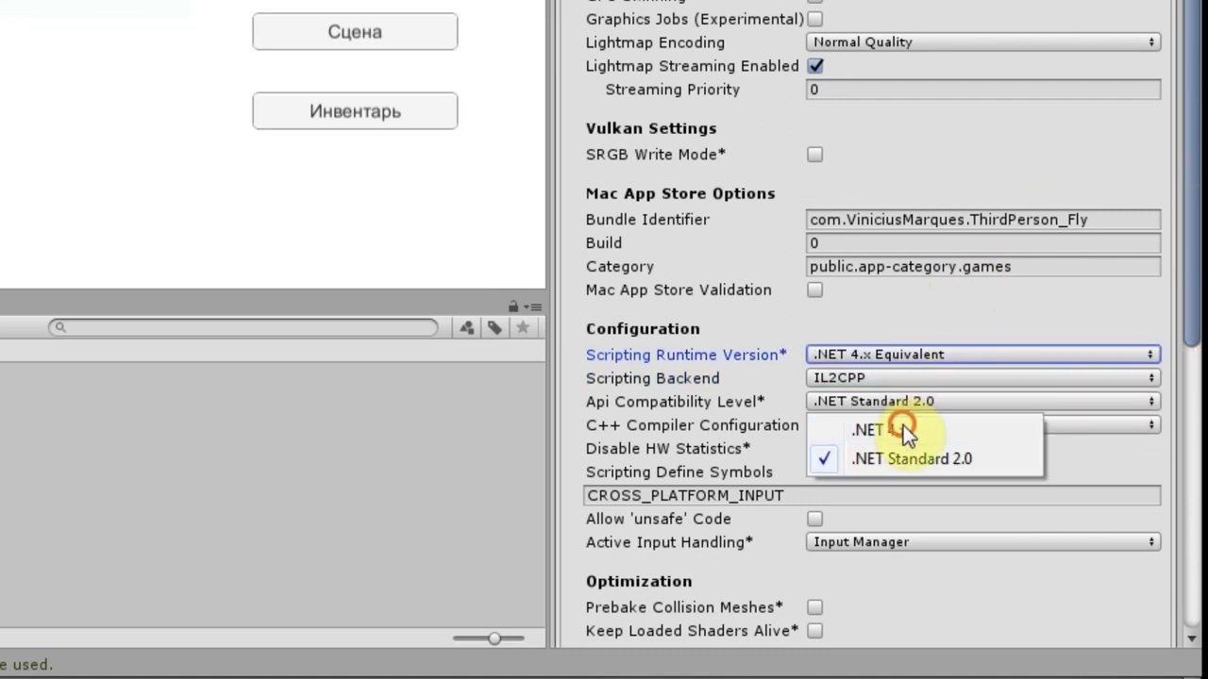
{"action": "left_click", "coordinate": [903, 425]}
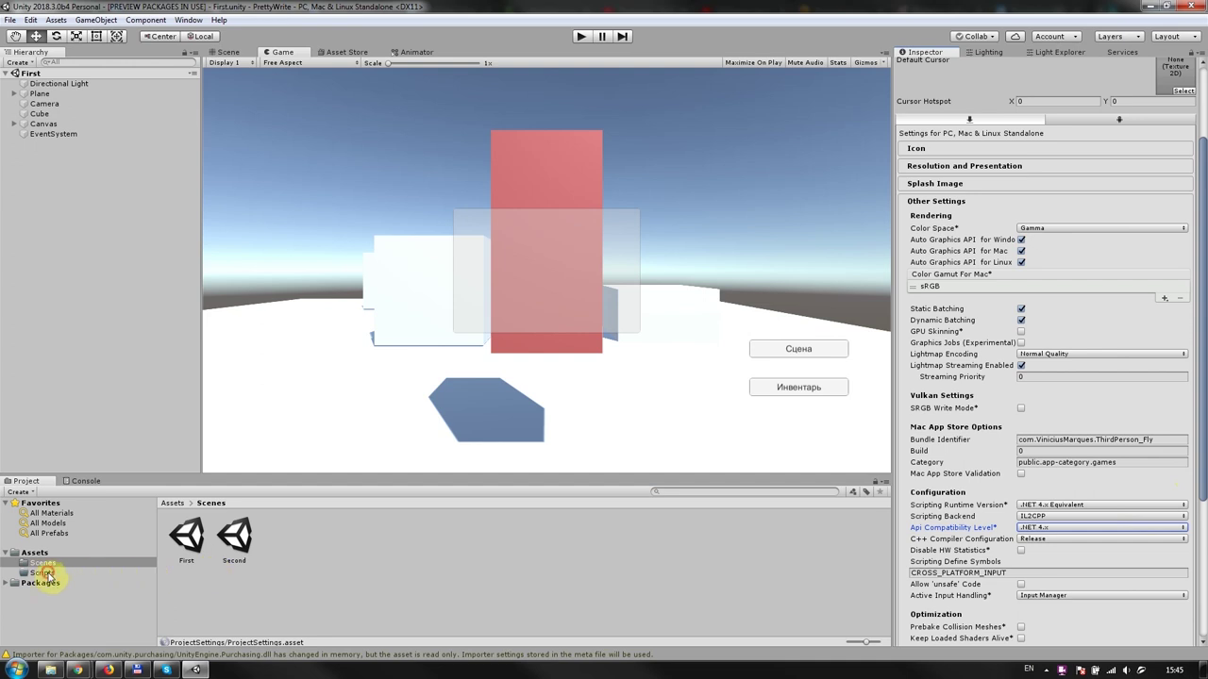
Step: Open the empty Assets/Scripts folder and deselect Player Settings
{"action": "left_click", "coordinate": [45, 573]}
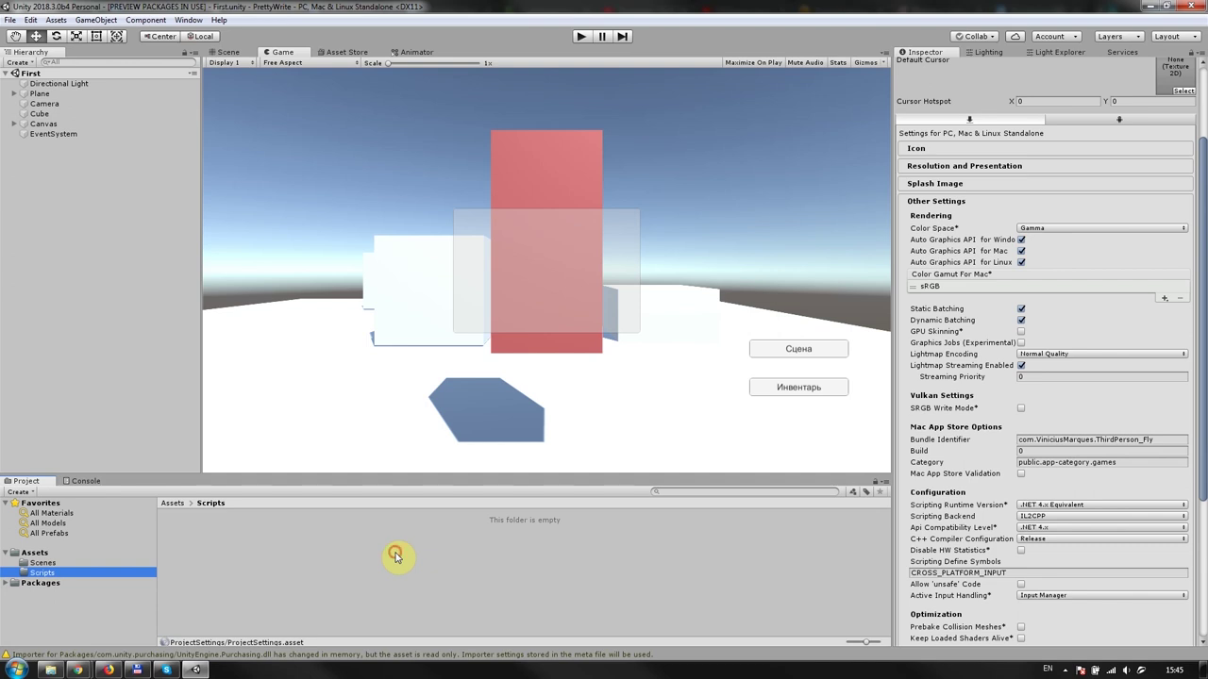
{"action": "left_click", "coordinate": [396, 557]}
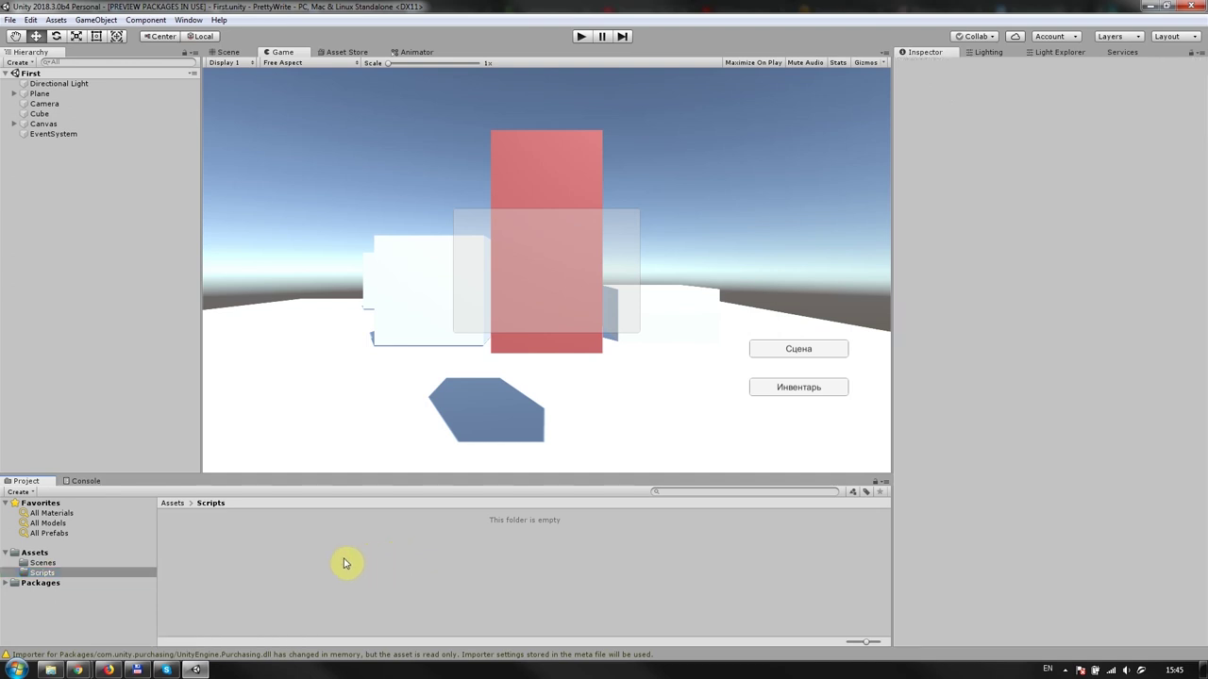